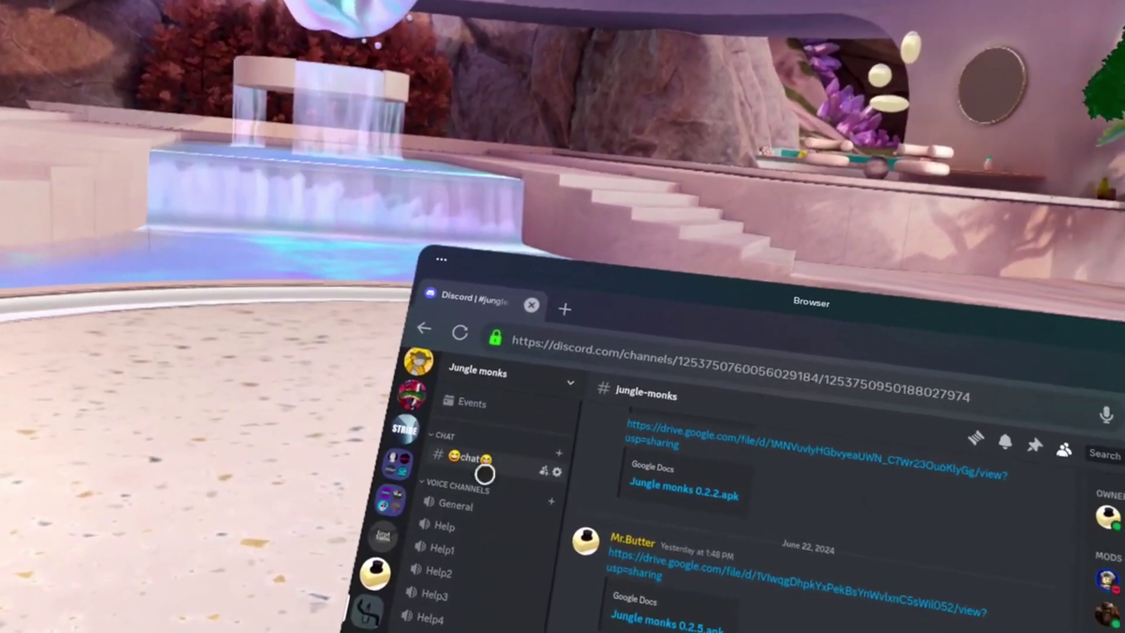
{"action": "scroll", "coordinate": [449, 511], "scroll_direction": "down", "scroll_amount": 3}
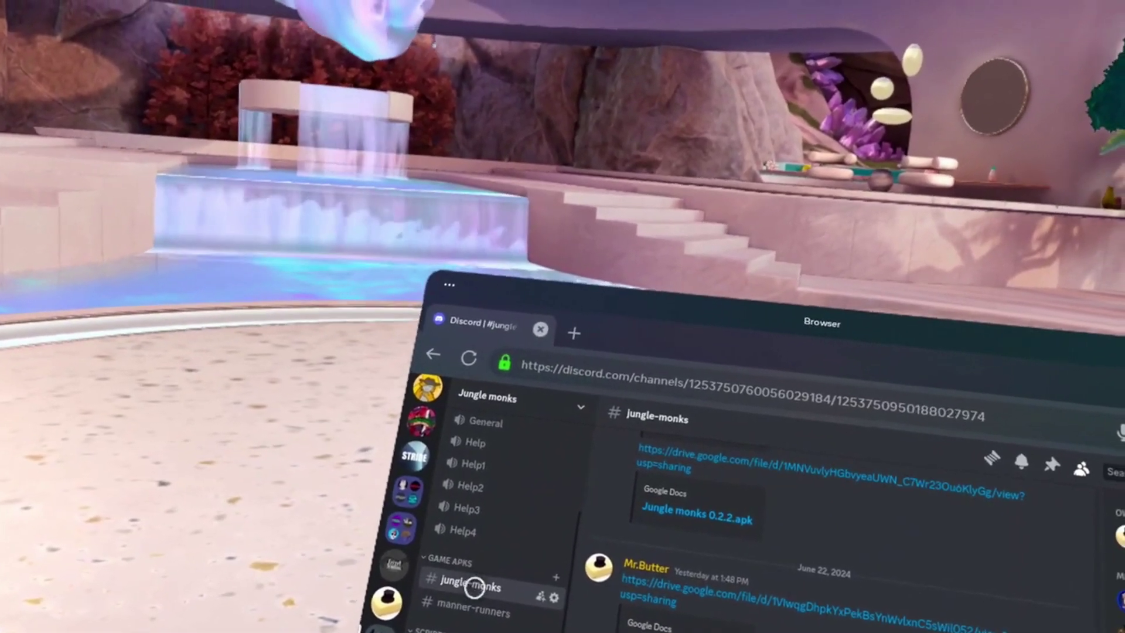
{"action": "scroll", "coordinate": [747, 528], "scroll_direction": "up", "scroll_amount": 5}
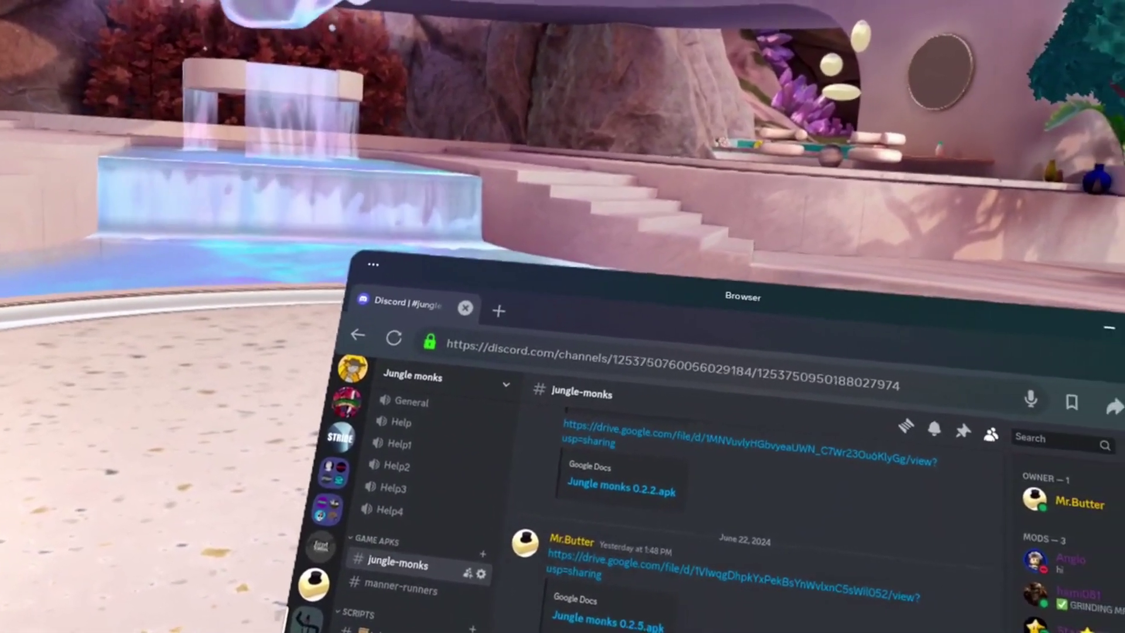
{"action": "scroll", "coordinate": [686, 527], "scroll_direction": "down", "scroll_amount": 4}
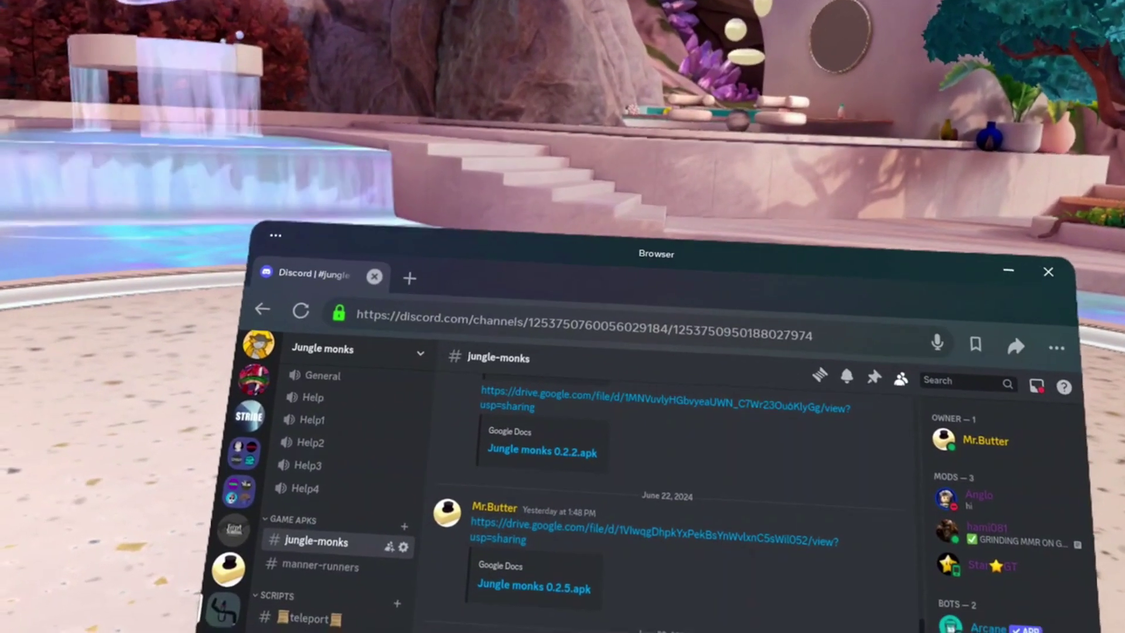
Open the shared Jungle monks 0.2.6.apk page in Google Drive and download it
{"action": "left_click", "coordinate": [616, 536]}
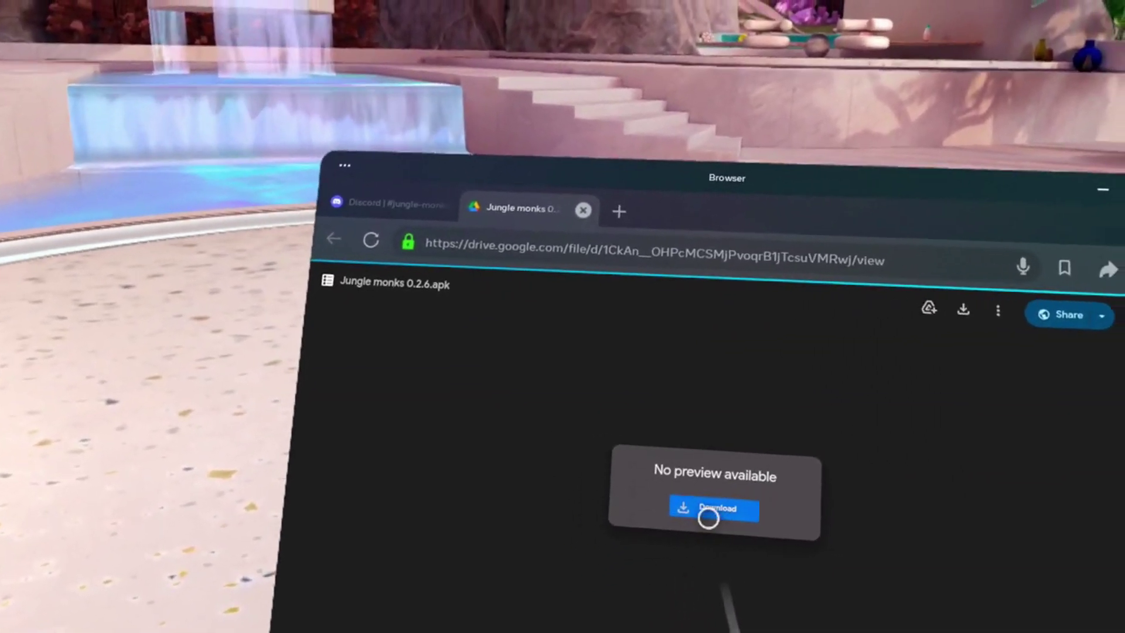
{"action": "left_click", "coordinate": [630, 470]}
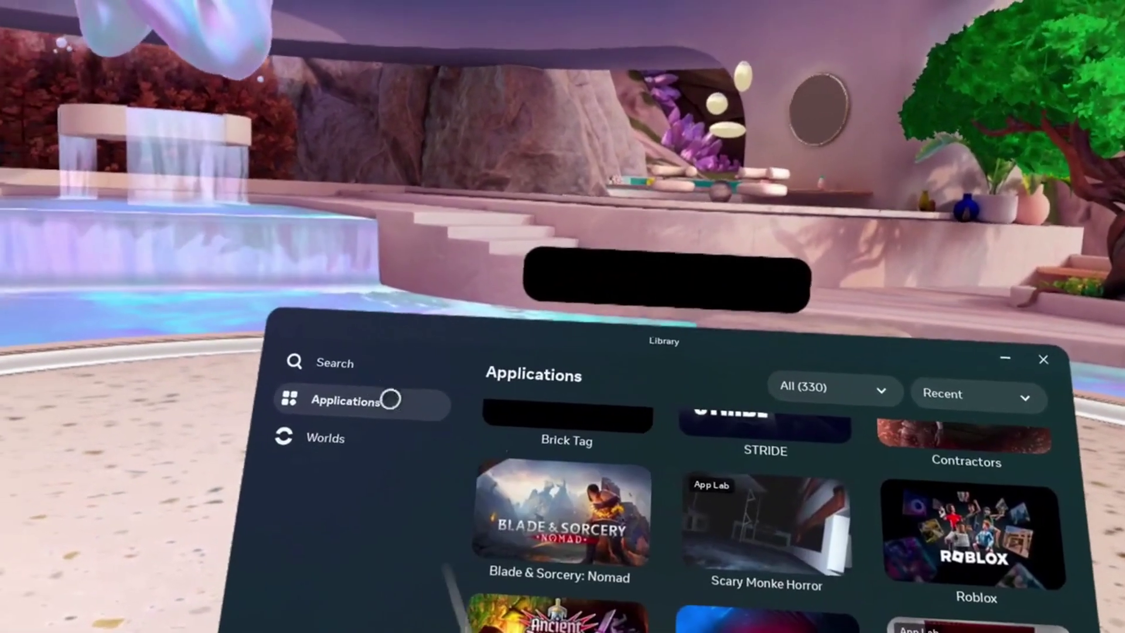
{"action": "scroll", "coordinate": [691, 440], "scroll_direction": "up", "scroll_amount": 5}
{"action": "scroll", "coordinate": [745, 572], "scroll_direction": "down", "scroll_amount": 2}
{"action": "scroll", "coordinate": [745, 602], "scroll_direction": "down", "scroll_amount": 3}
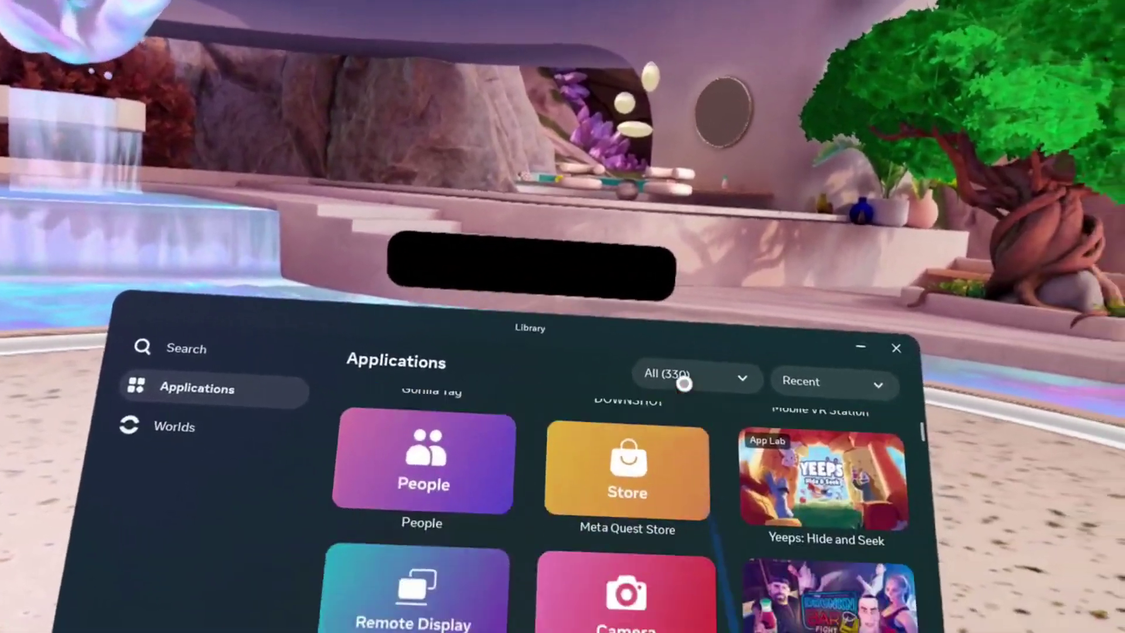
{"action": "scroll", "coordinate": [690, 433], "scroll_direction": "down", "scroll_amount": 3}
{"action": "scroll", "coordinate": [691, 433], "scroll_direction": "down", "scroll_amount": 2}
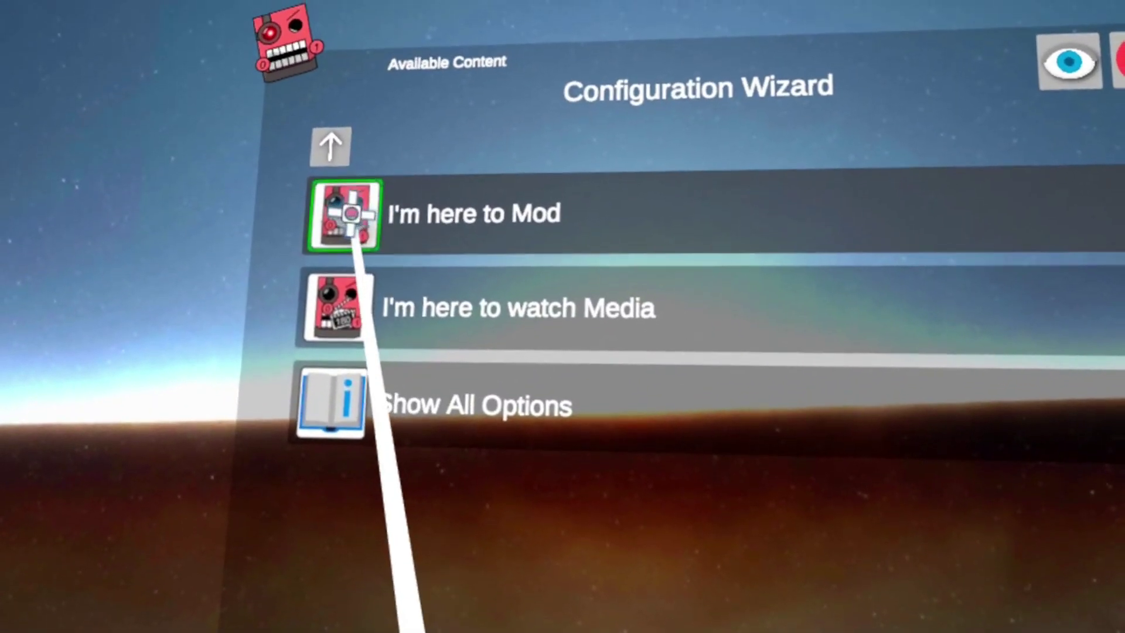
Run the Configuration Wizard's Configure Scoped Storage option and go up to the Quest 3 storage root
{"action": "left_click", "coordinate": [350, 213]}
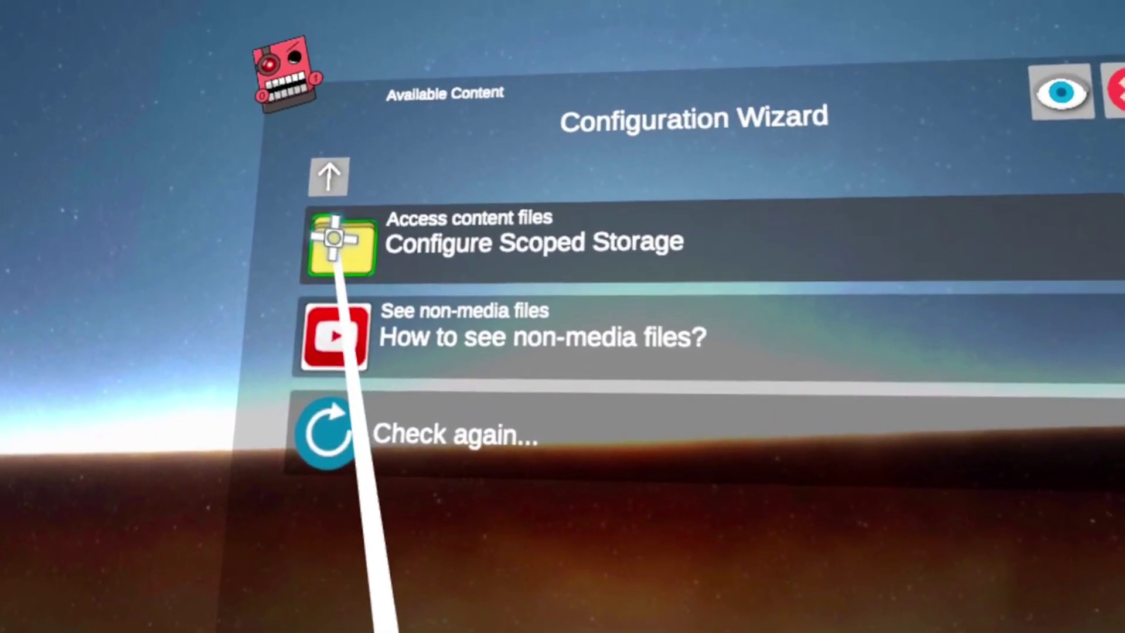
{"action": "left_click", "coordinate": [325, 236]}
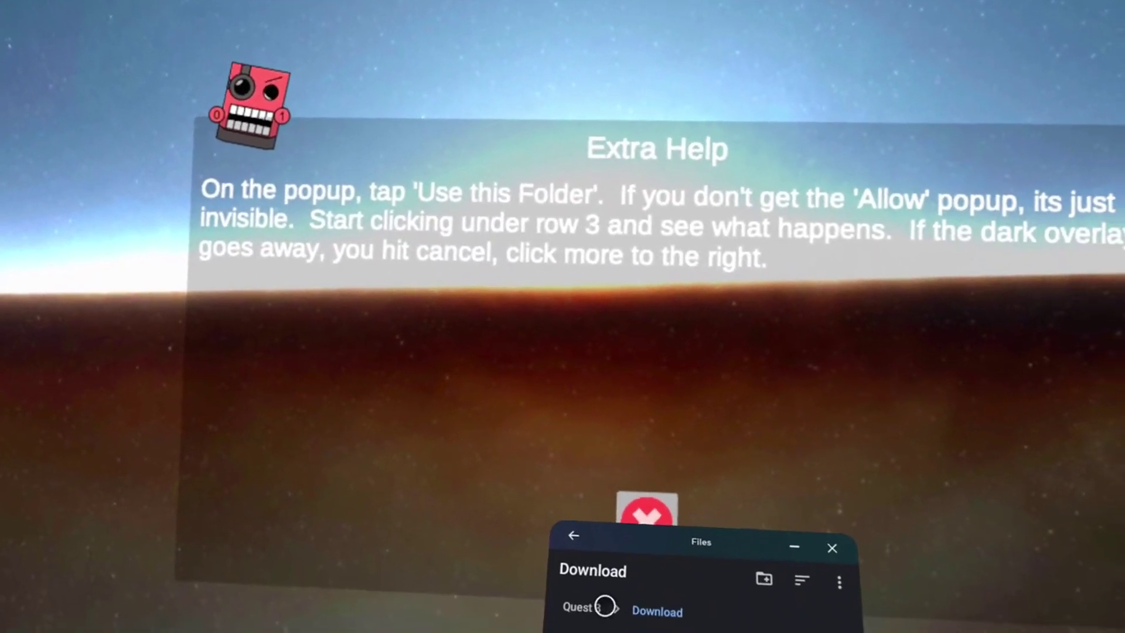
{"action": "left_click", "coordinate": [567, 579]}
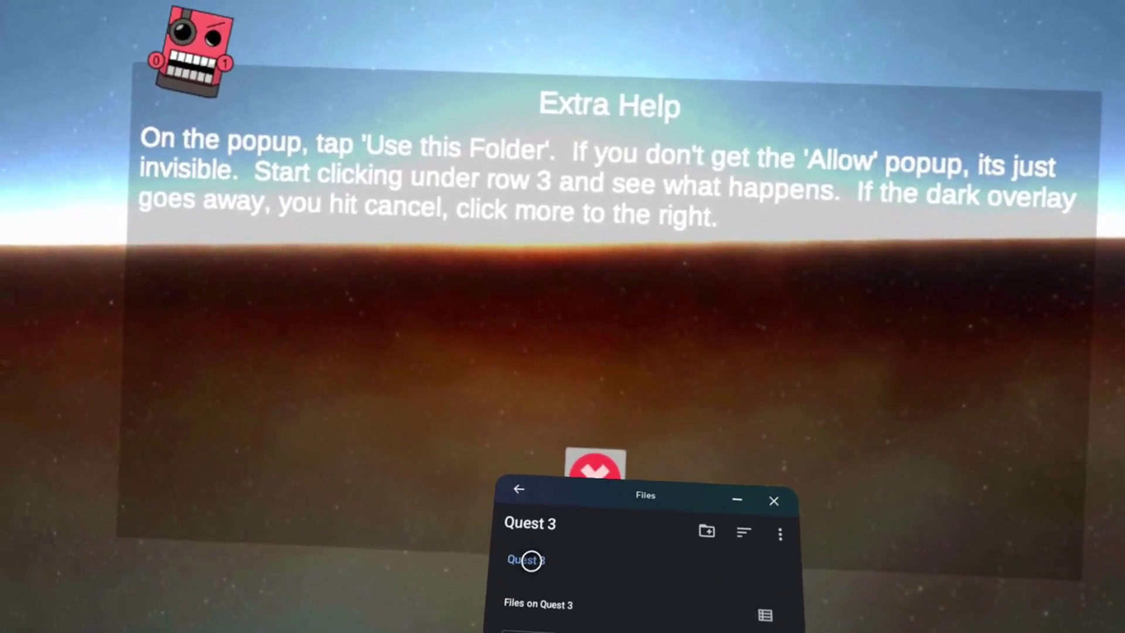
{"action": "scroll", "coordinate": [651, 572], "scroll_direction": "down", "scroll_amount": 5}
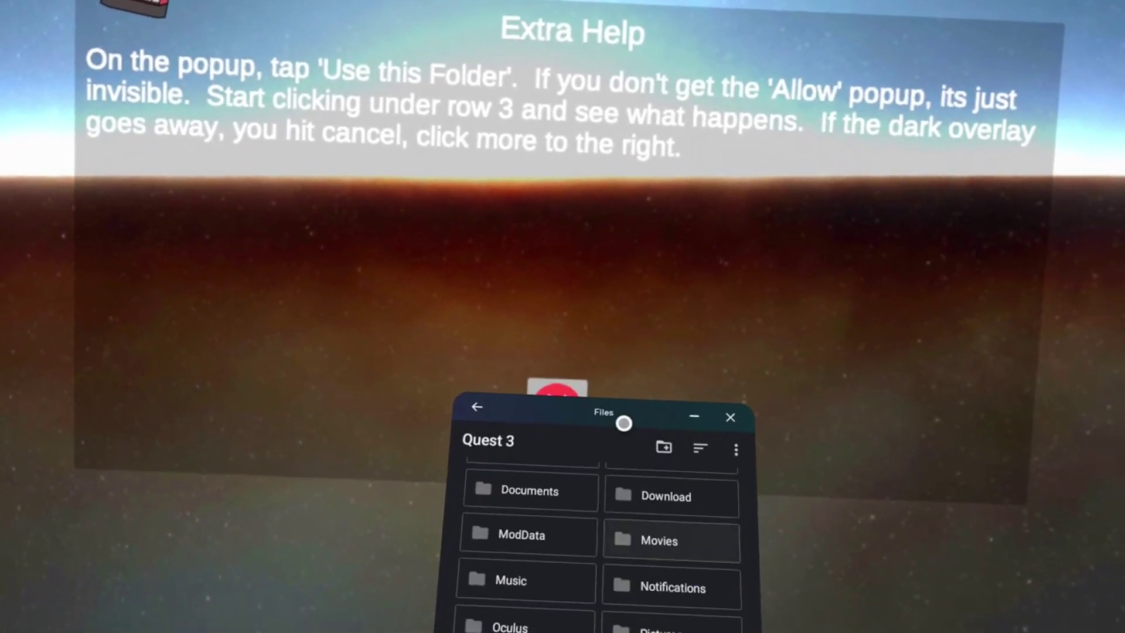
{"action": "scroll", "coordinate": [607, 546], "scroll_direction": "up", "scroll_amount": 4}
{"action": "scroll", "coordinate": [651, 545], "scroll_direction": "down", "scroll_amount": 5}
{"action": "scroll", "coordinate": [698, 506], "scroll_direction": "up", "scroll_amount": 2}
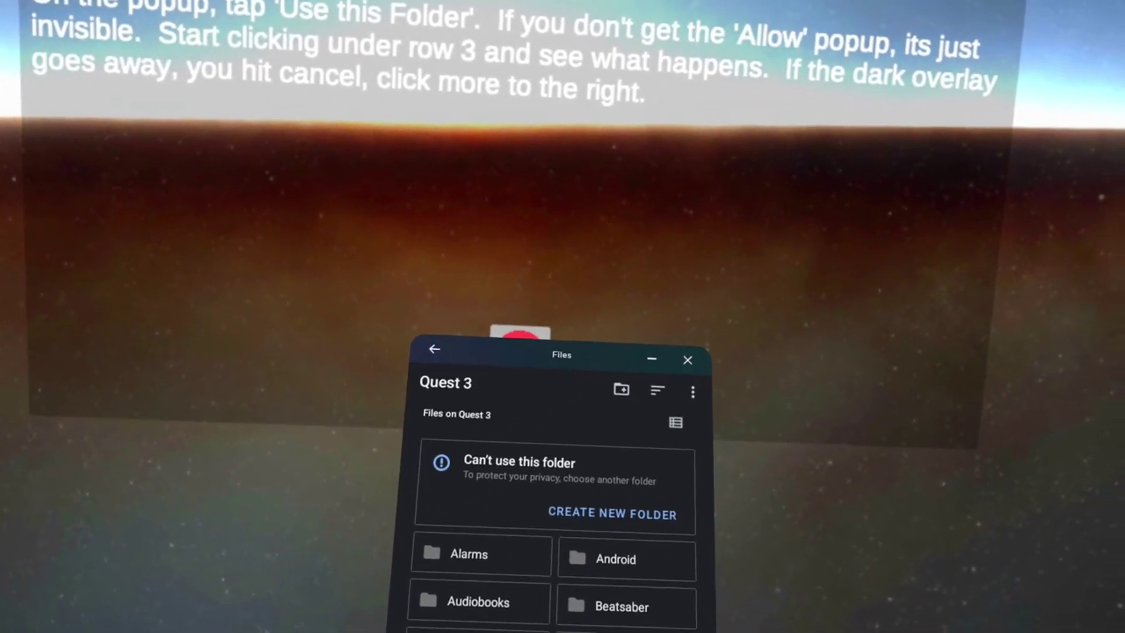
Install the Jungle monks APK from the Download folder and dismiss the 'App installed' notice
{"action": "left_click", "coordinate": [481, 616]}
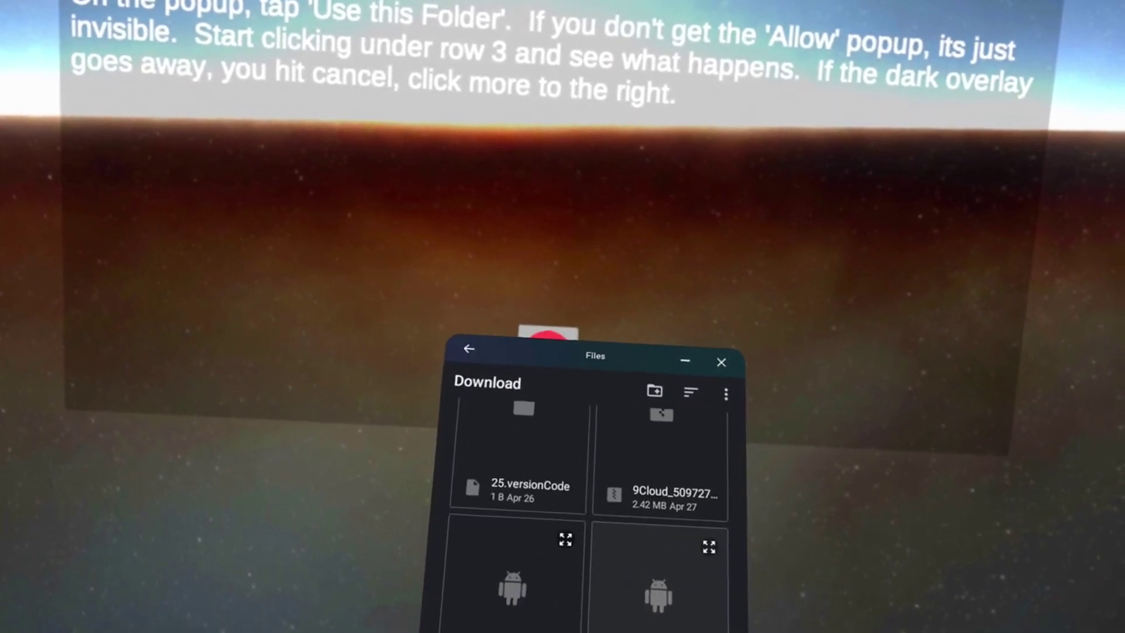
{"action": "scroll", "coordinate": [643, 511], "scroll_direction": "down", "scroll_amount": 2}
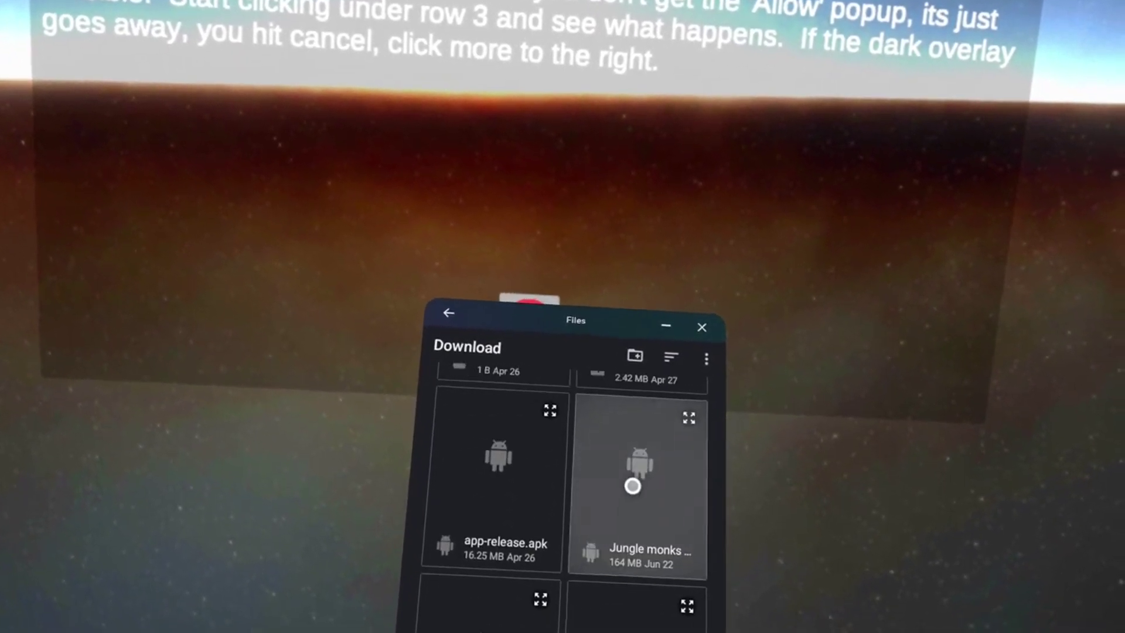
{"action": "scroll", "coordinate": [633, 498], "scroll_direction": "up", "scroll_amount": 1}
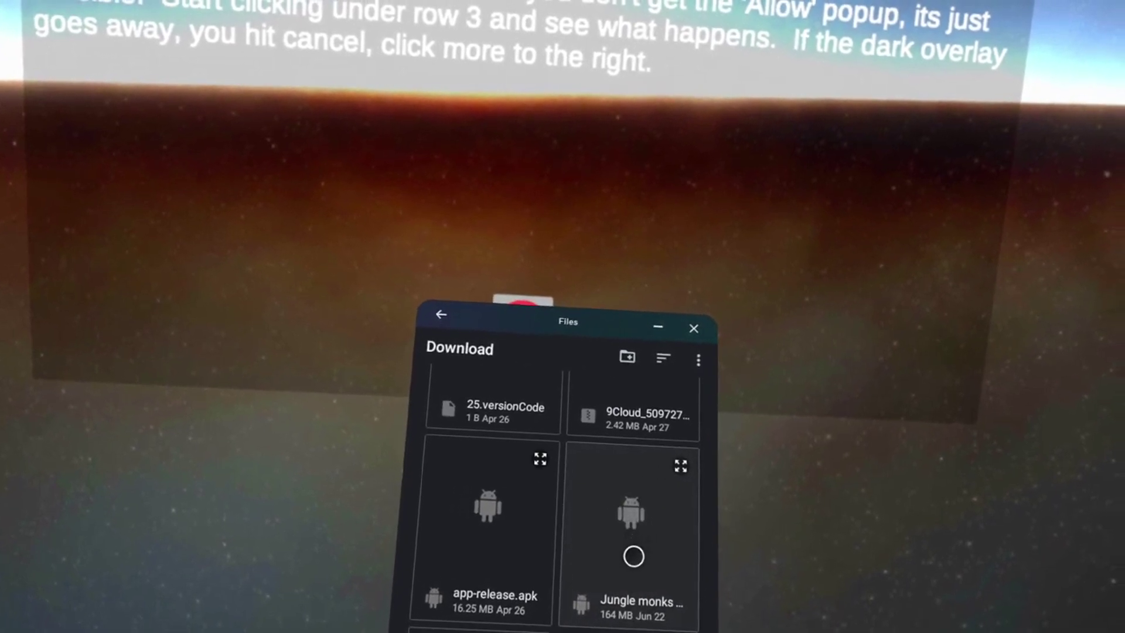
{"action": "scroll", "coordinate": [635, 554], "scroll_direction": "down", "scroll_amount": 3}
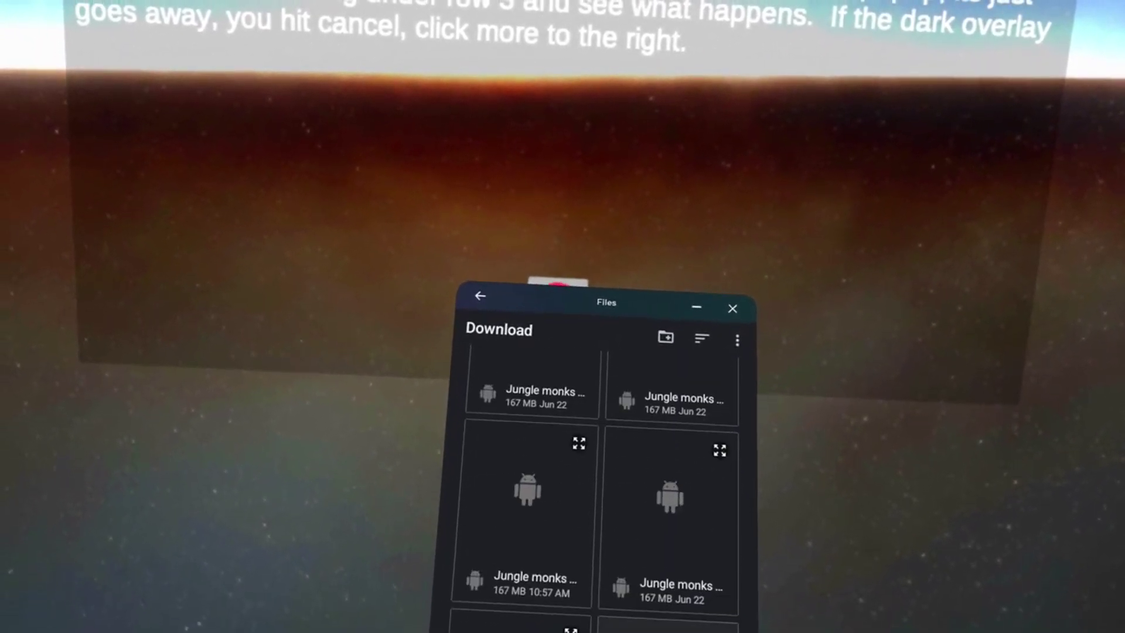
{"action": "scroll", "coordinate": [607, 492], "scroll_direction": "up", "scroll_amount": 2}
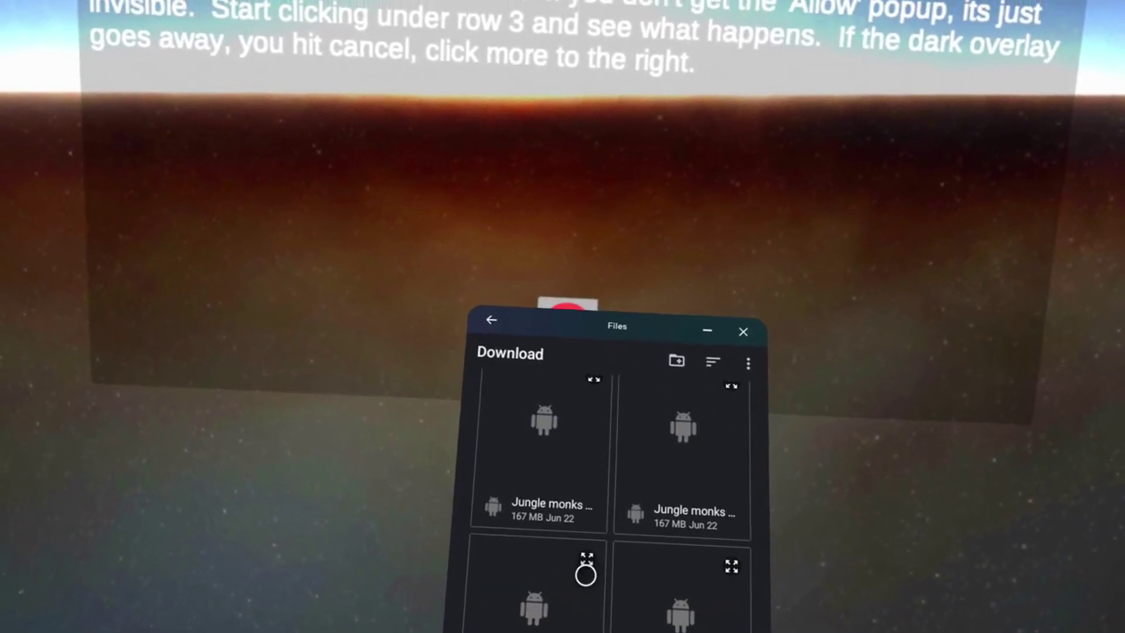
{"action": "left_click", "coordinate": [587, 576]}
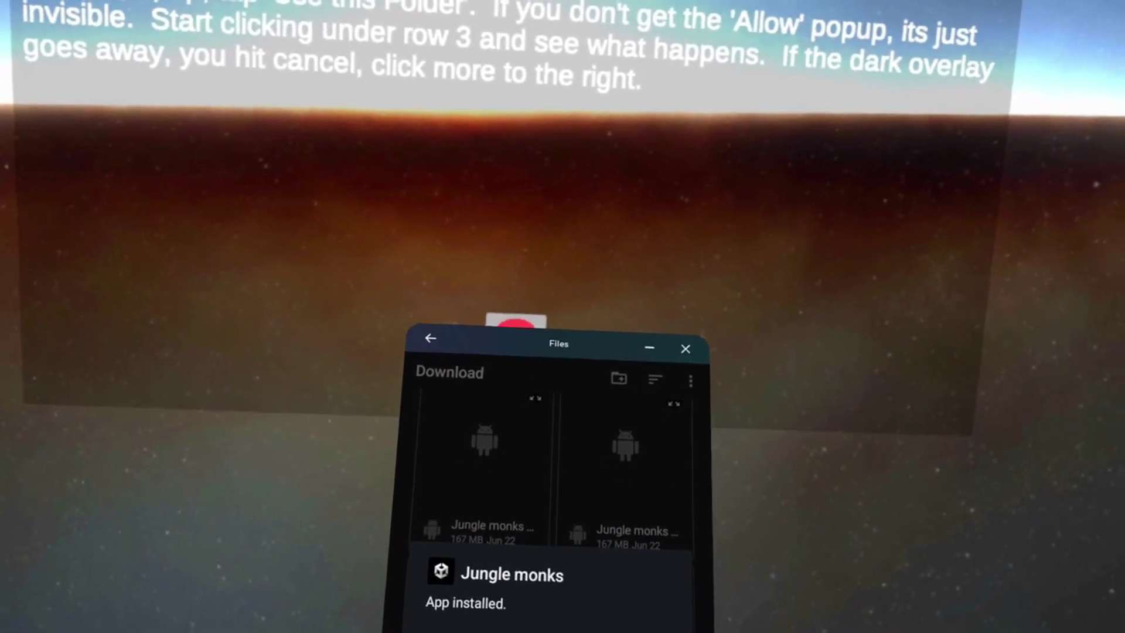
{"action": "left_click", "coordinate": [639, 581]}
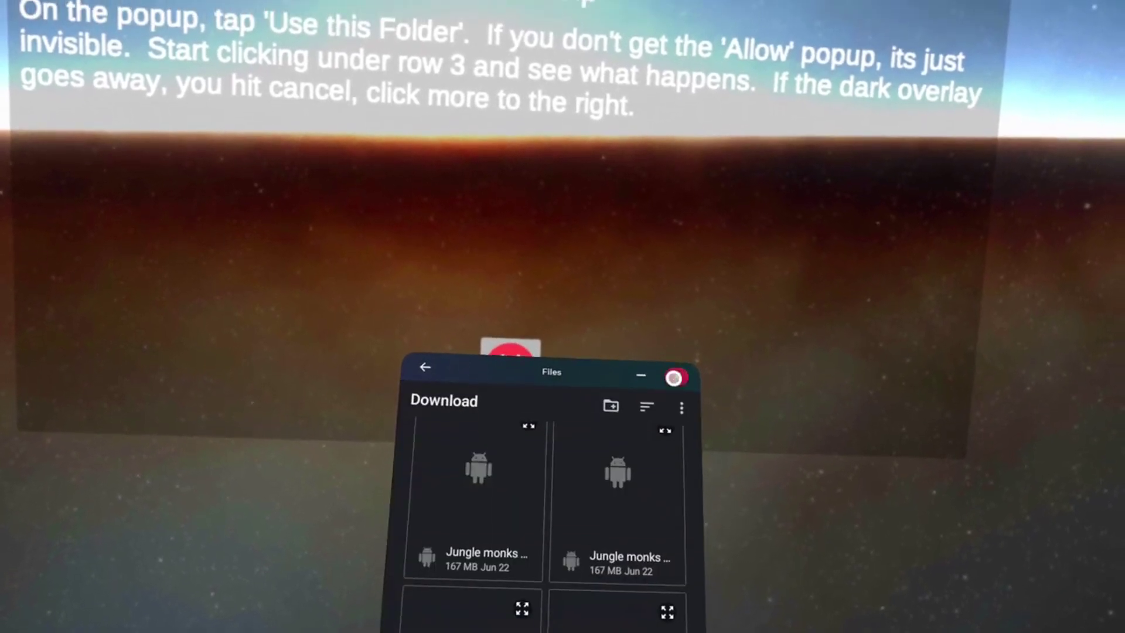
Close the Files window, leaving the Extra Help panel visible
{"action": "left_click", "coordinate": [680, 349]}
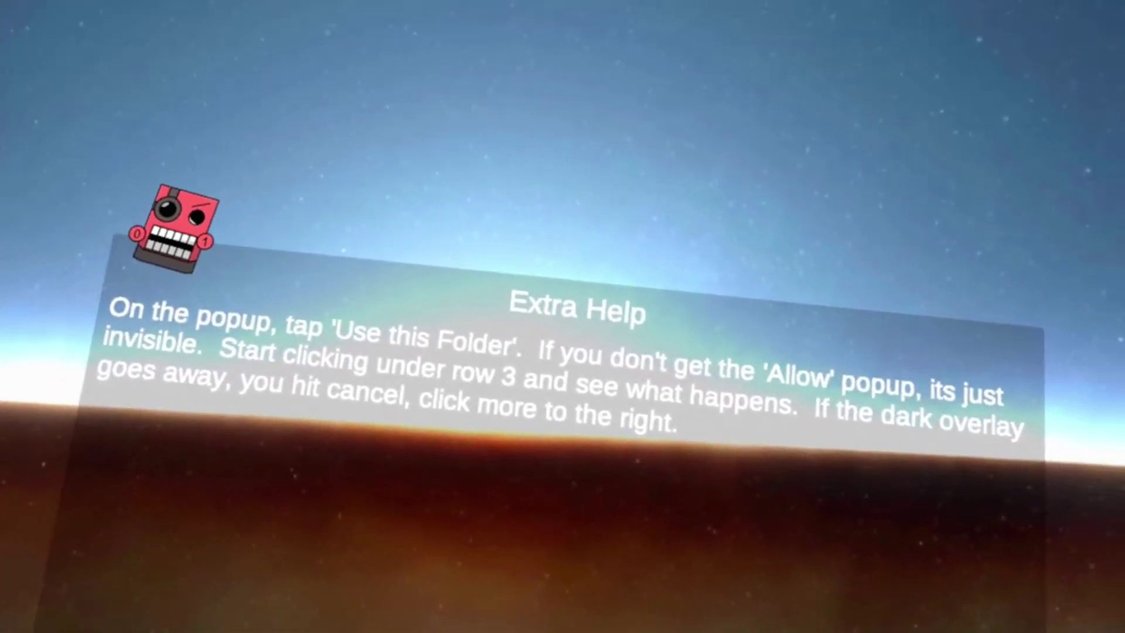